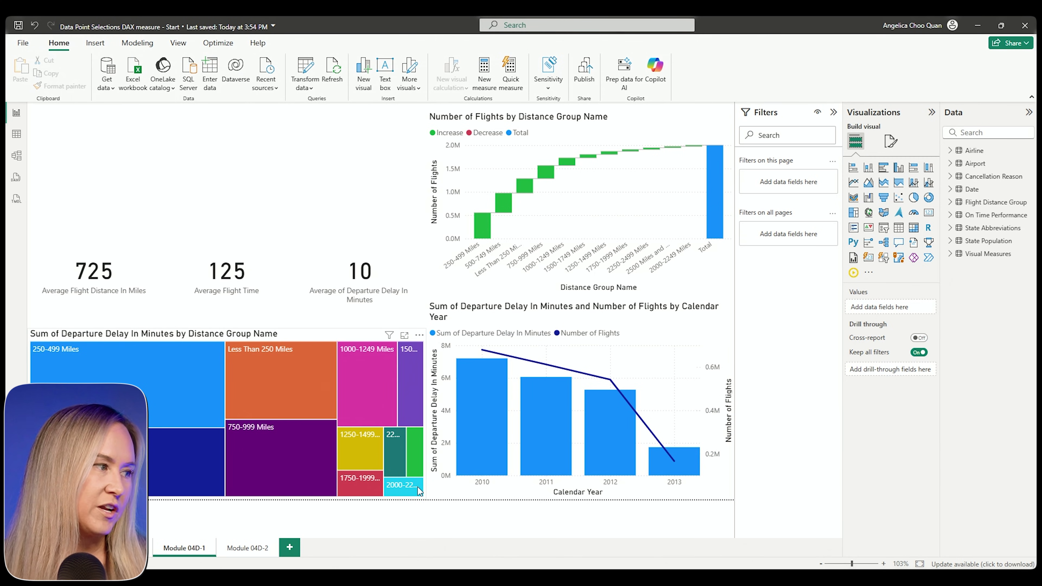
Cross-filter the report to the 2000-2249 Miles group and bring up the Format ribbon options.
click(418, 490)
mouse_move(541, 210)
mouse_move(698, 122)
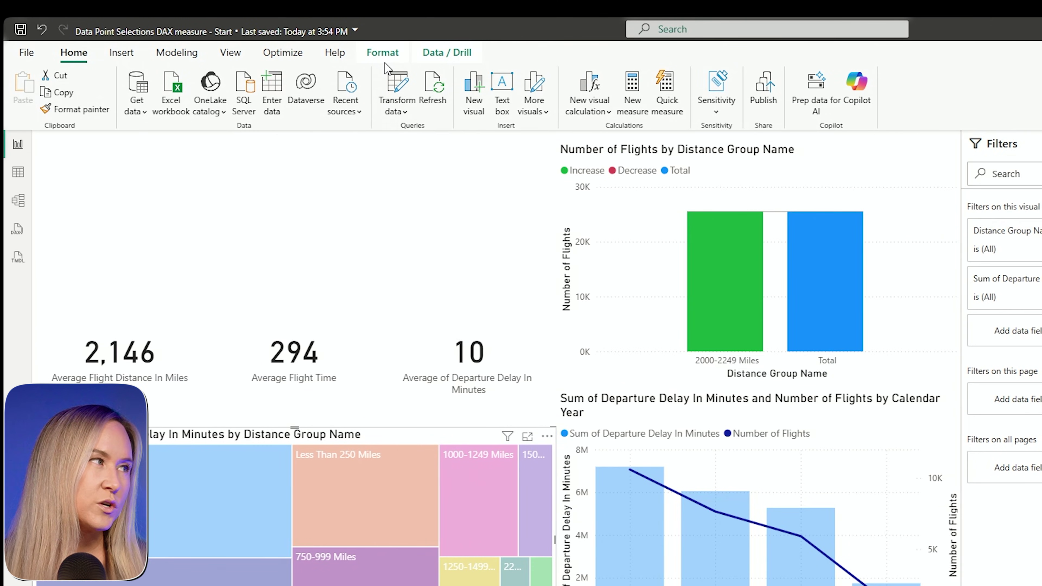
click(381, 53)
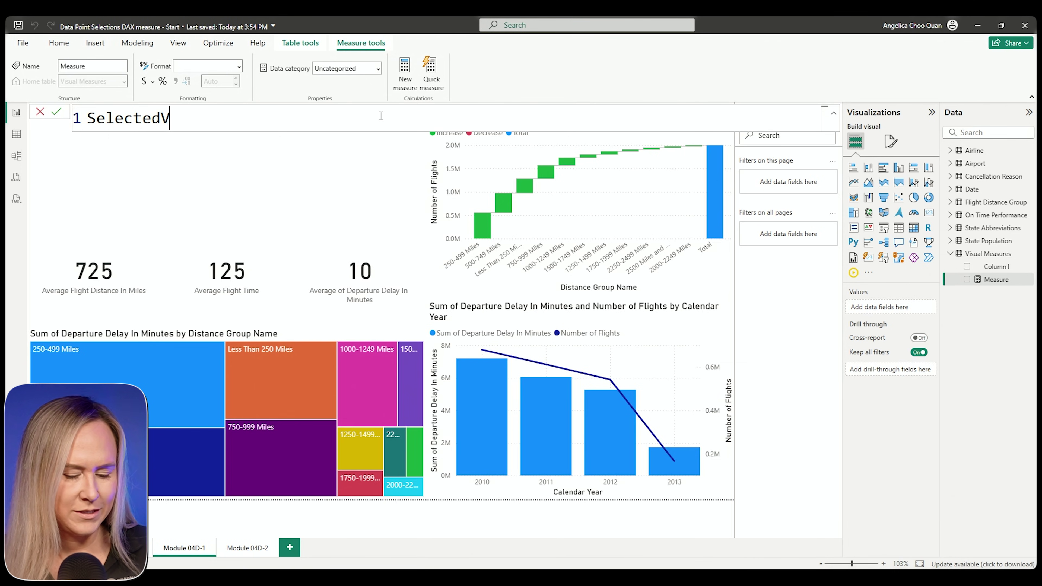
Start the measure as SelectedValuesYear = with IF( on a second line.
text(r =)
key(shift+Return)
text(IF()
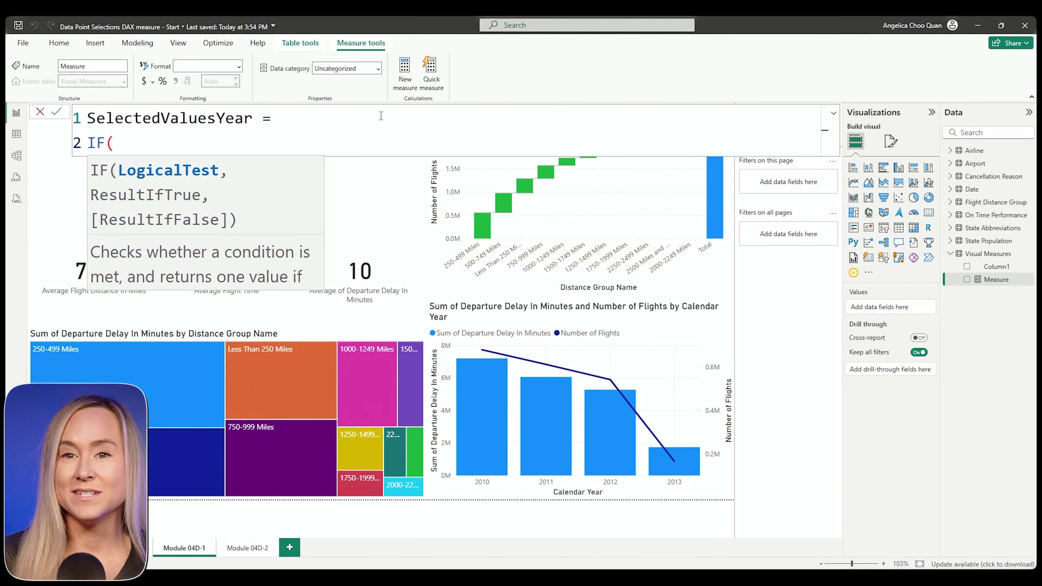
Add a third line with ISFILTERED('Date'[Calendar Year]) as the IF condition.
key(shift+Return)
text(IS)
key(Escape)
key(Escape)
text(filter)
key(Tab)
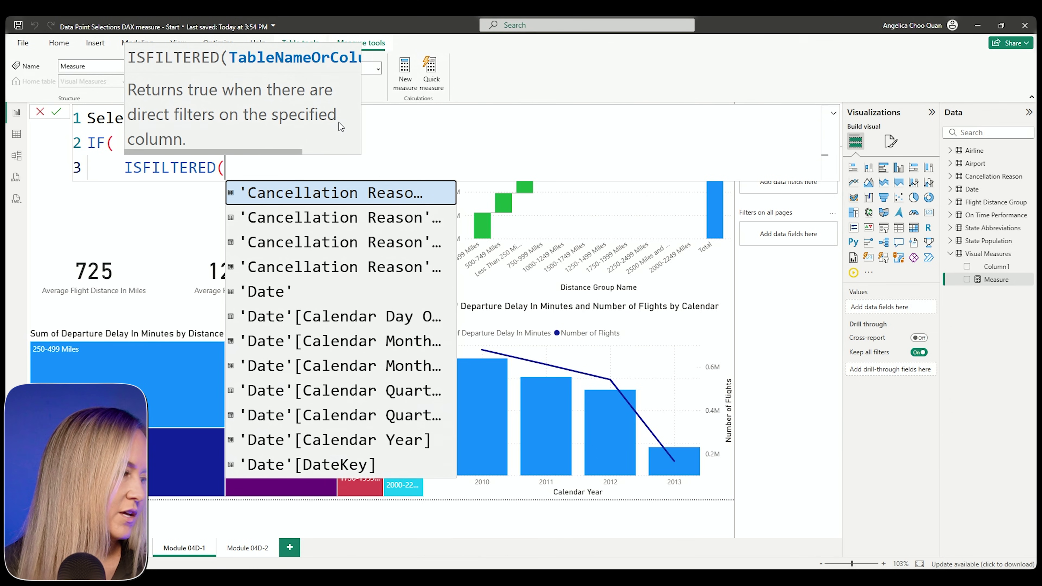
text('da)
key(Down)
key(Down)
key(Down)
key(Down)
key(Down)
key(Down)
key(Tab)
text(),)
key(Escape)
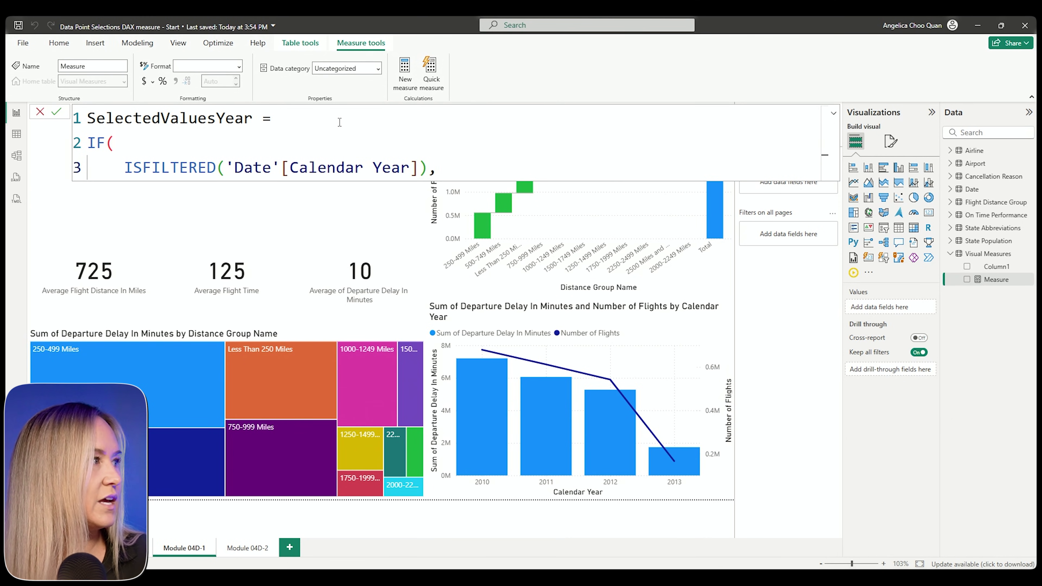
Begin line 4 with the text "Years Selected: " as the IF's true result.
key(shift+Return)
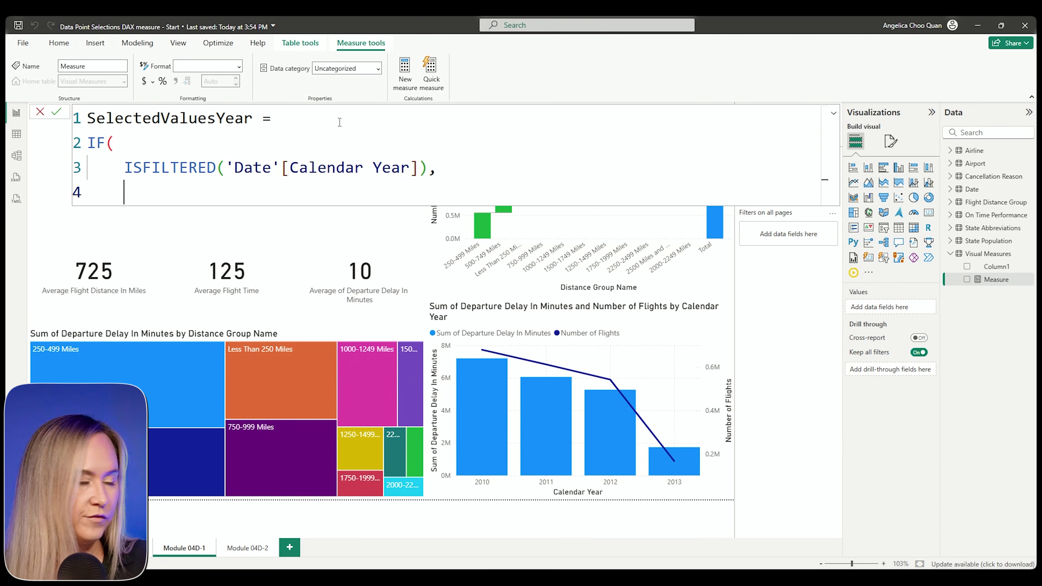
text(')
key(BackSpace)
text("Yea)
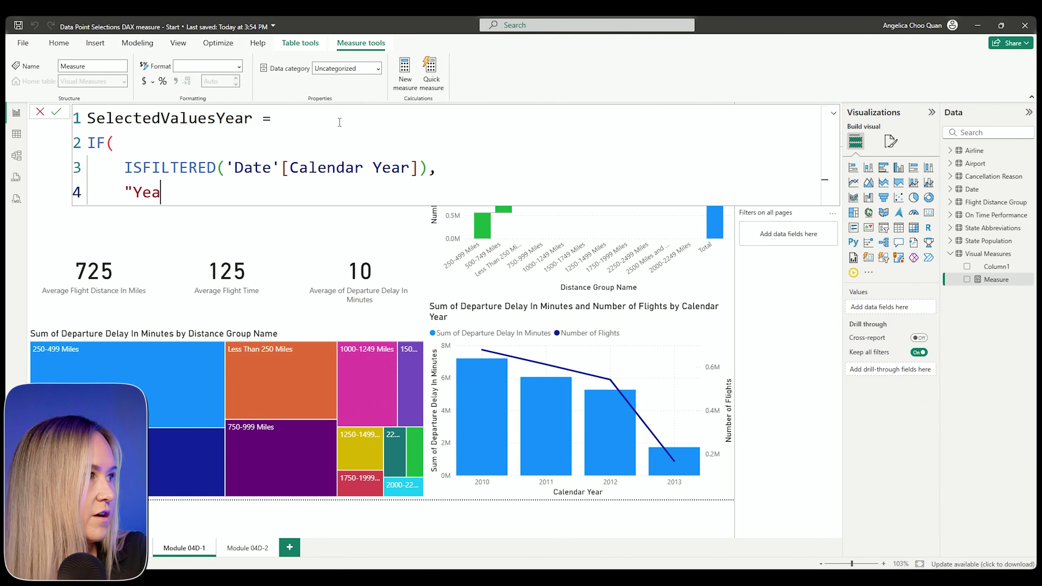
text(rs Selected: ")
Append & CONCATENATEX( after the "Years Selected: " label.
text(& Con)
key(Down)
key(Tab)
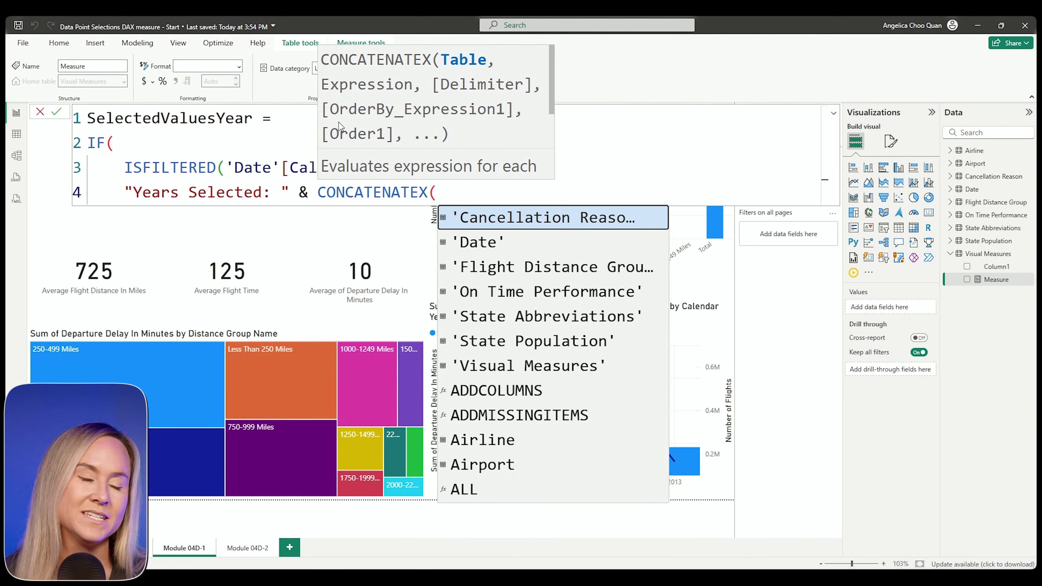
Give CONCATENATEX the arguments VALUES('Date'[Calendar Year]), 'Date'[Calendar Year] and ", ".
key(shift+Return)
text(V)
key(Down)
key(Tab)
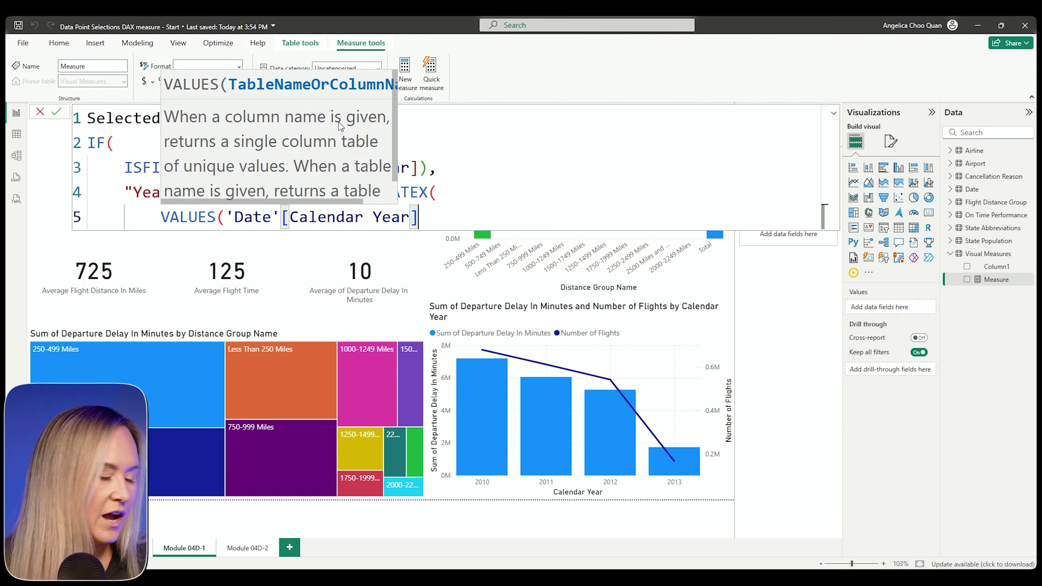
text(),)
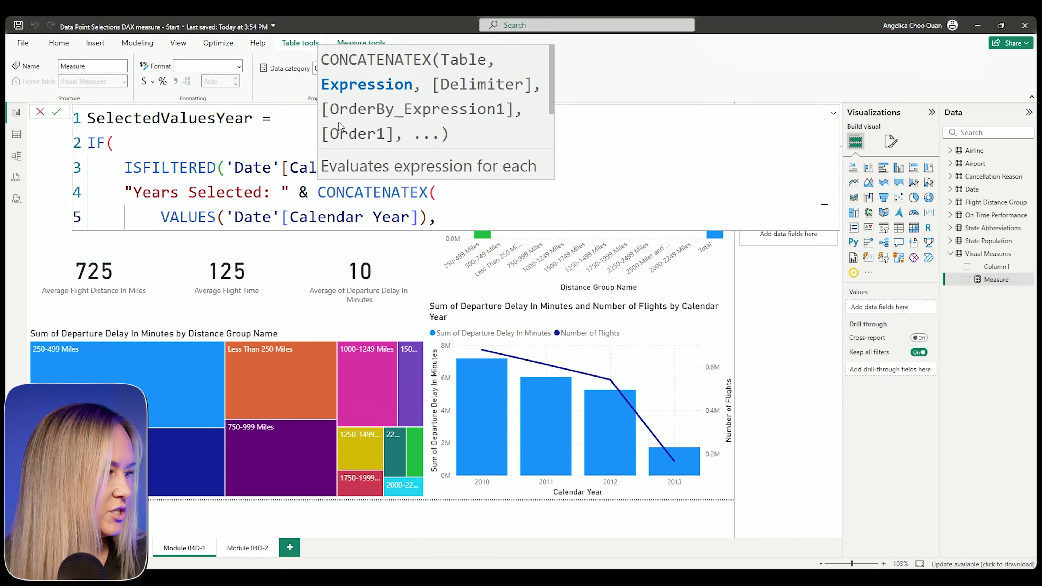
key(shift+Return)
text('da)
key(Down)
key(Tab)
text(,)
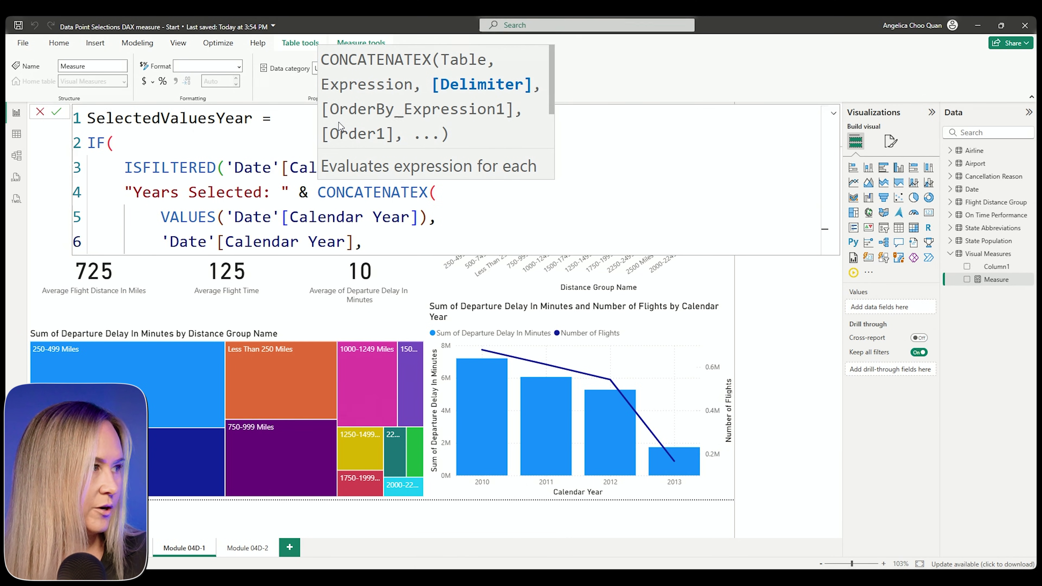
text( ", ")
text(),)
Finish the IF with "All Years" as the false result and select the whole formula.
key(Return)
key(Escape)
text(A)
key(BackSpace)
text("All Years"))
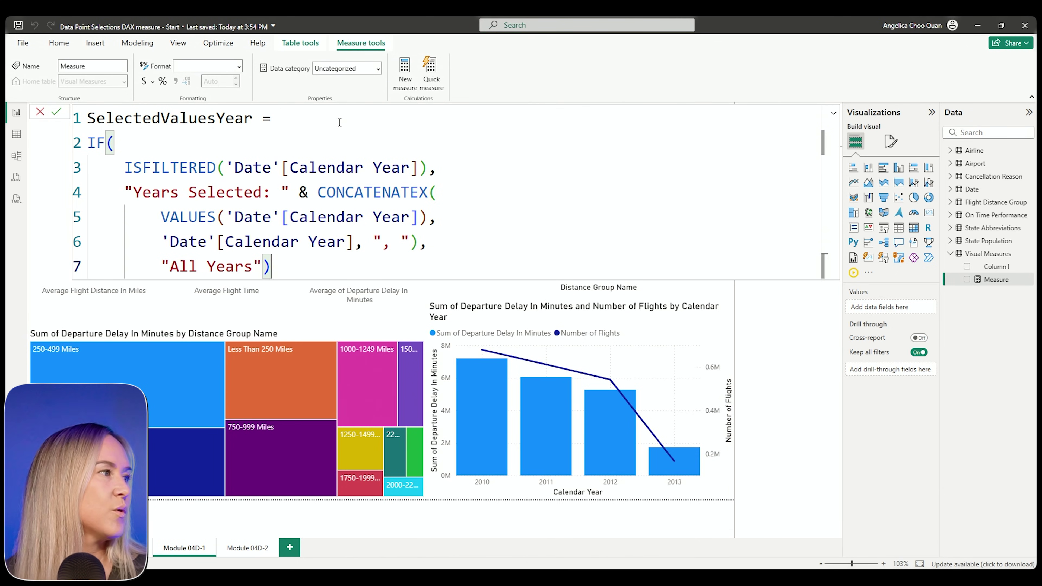
key(ctrl+a)
key(ctrl+c)
Commit the SelectedValuesYear measure and return to the report canvas.
click(57, 112)
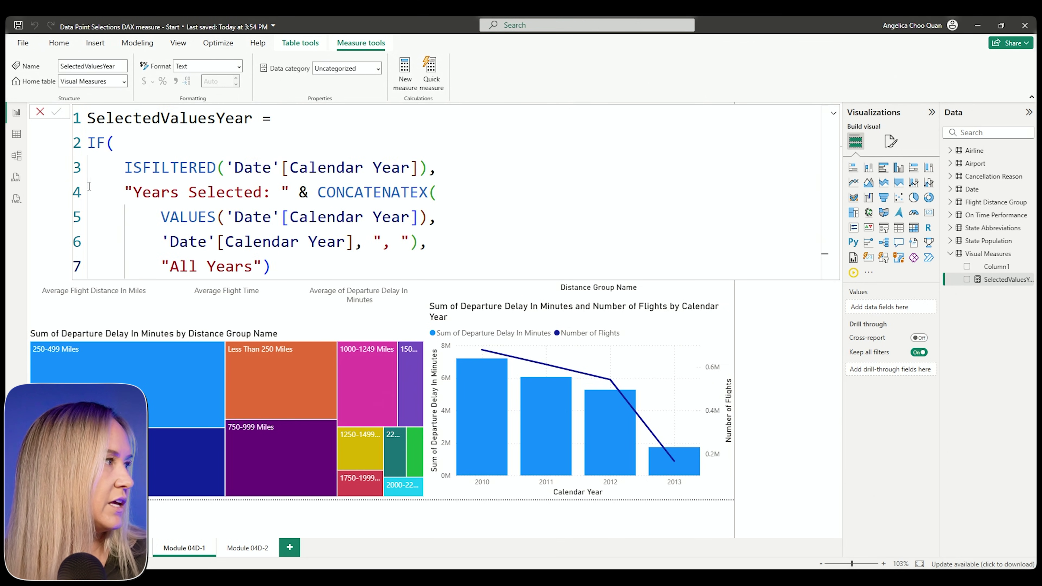
click(716, 303)
click(358, 177)
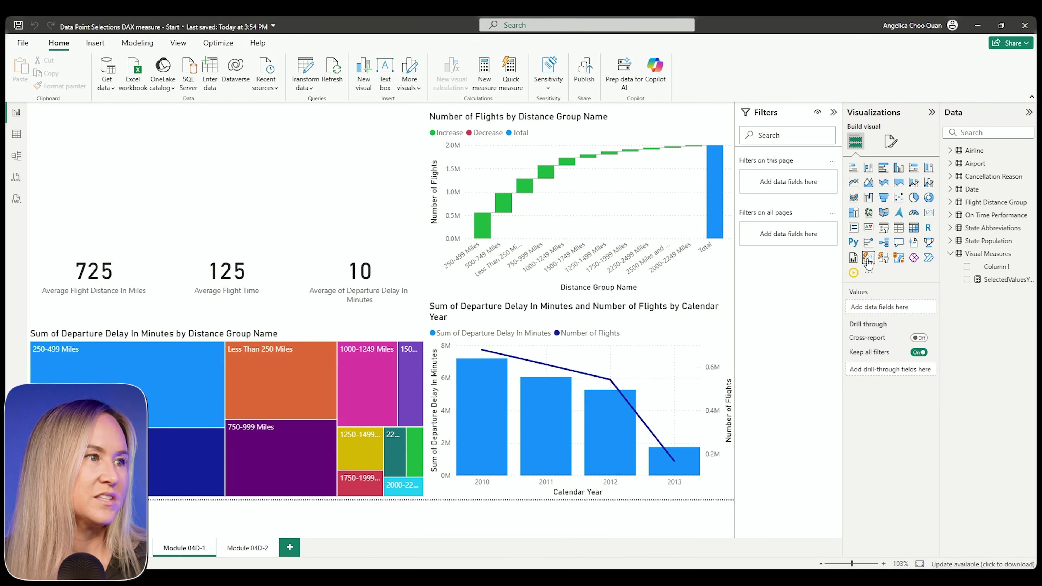
Add an enlarged SelectedValuesYear card and test it by selecting the 2011 and 2012 bars.
click(852, 228)
click(967, 279)
drag(159, 225, 366, 241)
click(868, 260)
click(560, 458)
ctrl+click(606, 461)
Create a new Visual Measures measure from the pasted year formula, named SelectedValuesDistanceGroup.
right_click(994, 261)
click(976, 269)
key(ctrl+a)
key(ctrl+v)
click(215, 118)
click(252, 113)
key(BackSpace)
key(BackSpace)
key(BackSpace)
key(BackSpace)
text(Distancfe)
key(BackSpace)
key(BackSpace)
text(eGroup)
Replace line 3's year reference with 'Flight Distance Group'[Distance Group Name].
drag(418, 169, 233, 170)
text(dis)
key(Down)
key(Escape)
text(tance group)
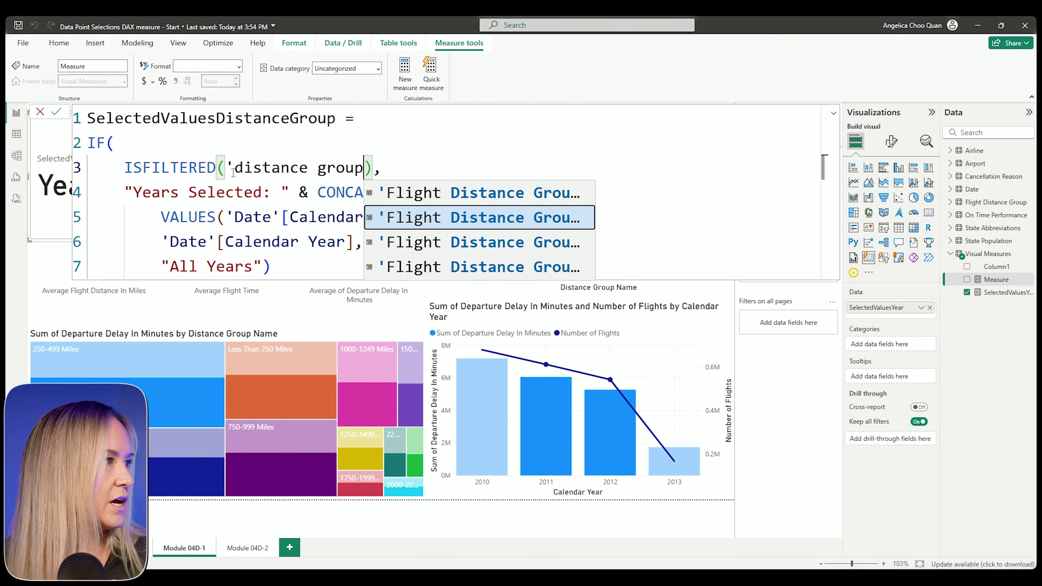
key(BackSpace)
key(BackSpace)
key(BackSpace)
key(BackSpace)
key(BackSpace)
key(BackSpace)
key(BackSpace)
key(BackSpace)
key(BackSpace)
key(BackSpace)
key(BackSpace)
key(BackSpace)
key(BackSpace)
key(BackSpace)
key(BackSpace)
text(Flight Dsita)
key(BackSpace)
key(BackSpace)
key(BackSpace)
key(BackSpace)
text(istance Group'[Distance Group N)
key(Tab)
Swap the Distance Group Name reference into lines 5 and 6, then commit the measure.
drag(630, 169, 227, 161)
key(ctrl+c)
drag(418, 217, 229, 224)
key(ctrl+v)
drag(353, 241, 161, 242)
key(ctrl+v)
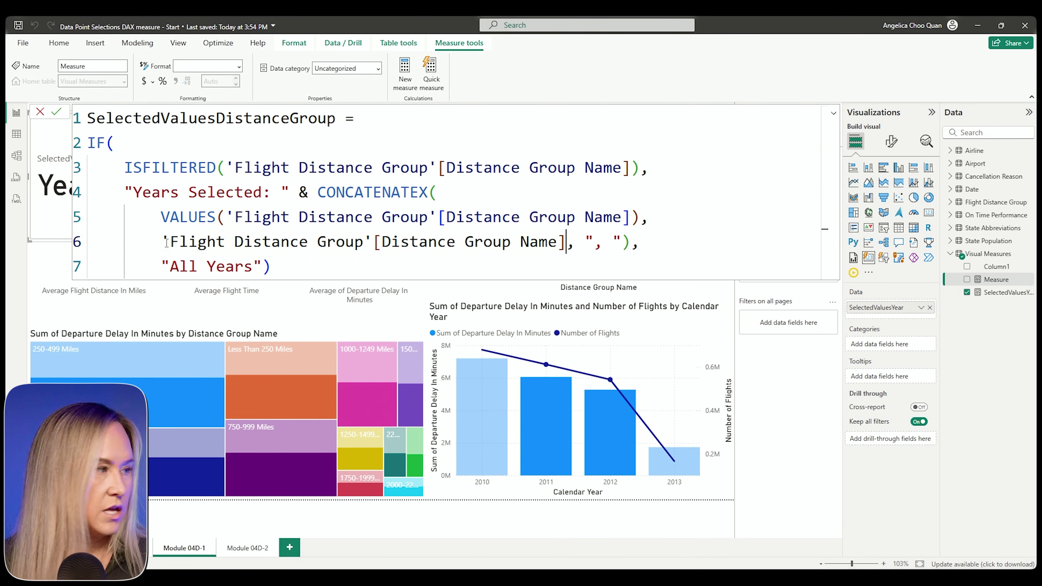
click(371, 266)
click(56, 111)
Delete the unused Column1 field from Visual Measures.
click(1000, 268)
right_click(1001, 269)
click(976, 365)
click(574, 322)
Add SelectedValuesDistanceGroup to the card, relabelled "Distance Group Selected:" with fallback "All Distance Group".
click(971, 164)
click(1001, 176)
drag(180, 192, 139, 194)
text(Distance Group)
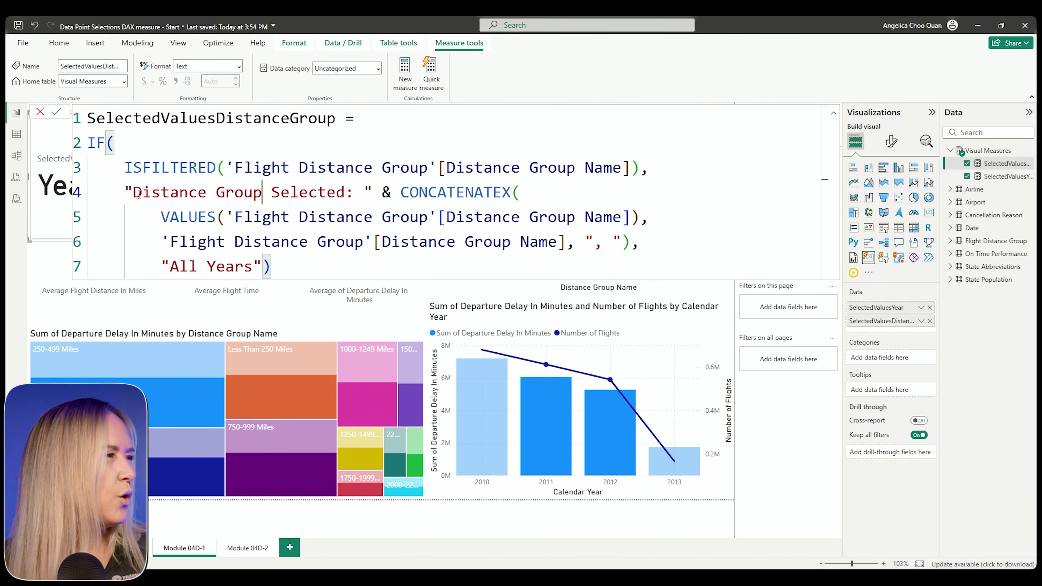
drag(251, 274, 174, 269)
text(Distance Group)
click(174, 269)
text(All)
key(Return)
click(730, 306)
Test the card by filtering to Less Than 250 Miles and 2011/2012, then clear the years.
click(278, 382)
click(561, 416)
click(601, 431)
click(596, 428)
Arrange the card's values in a single column with callout font size 44.
click(363, 225)
click(887, 143)
click(874, 262)
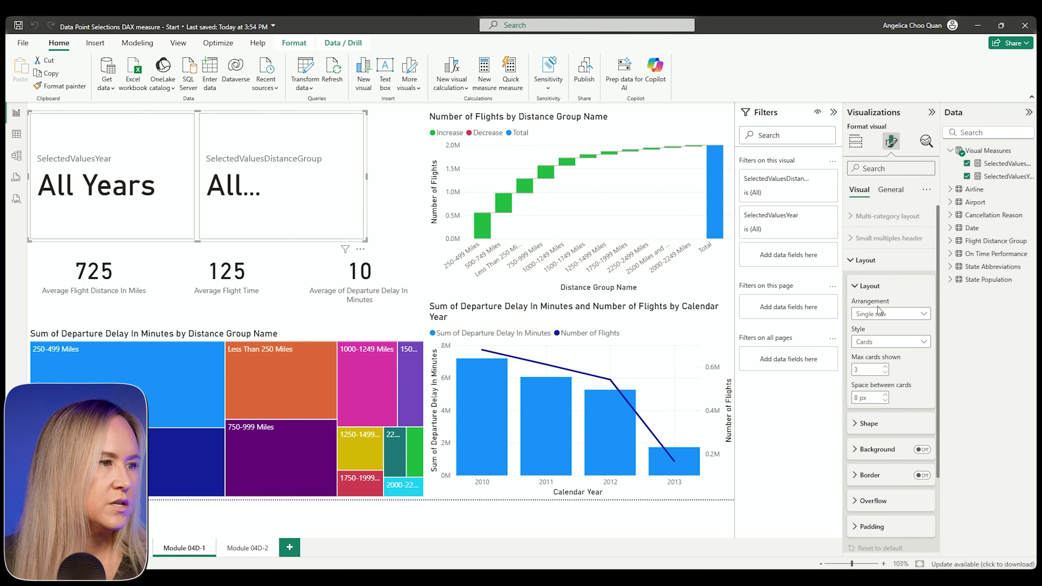
click(885, 317)
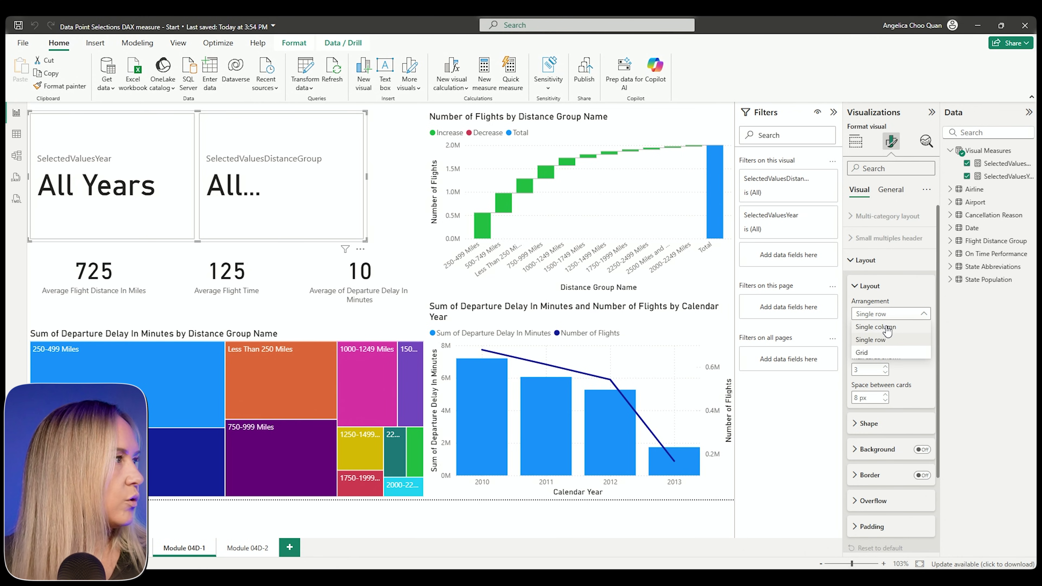
click(886, 327)
click(869, 286)
click(865, 259)
click(872, 282)
double_click(910, 388)
text(44)
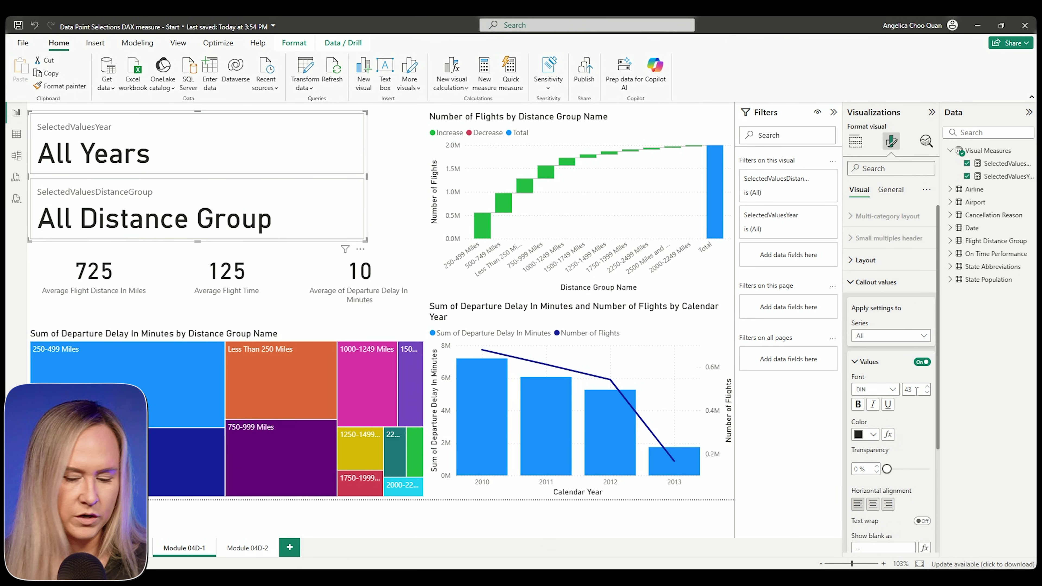